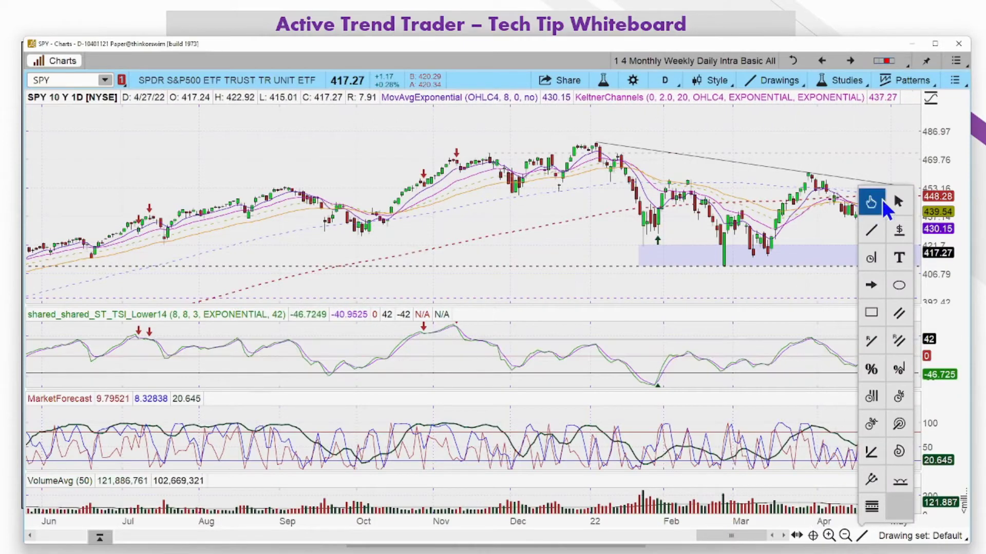
Pan the SPY daily chart with the Hand tool, then return to the arrow pointer.
click(871, 201)
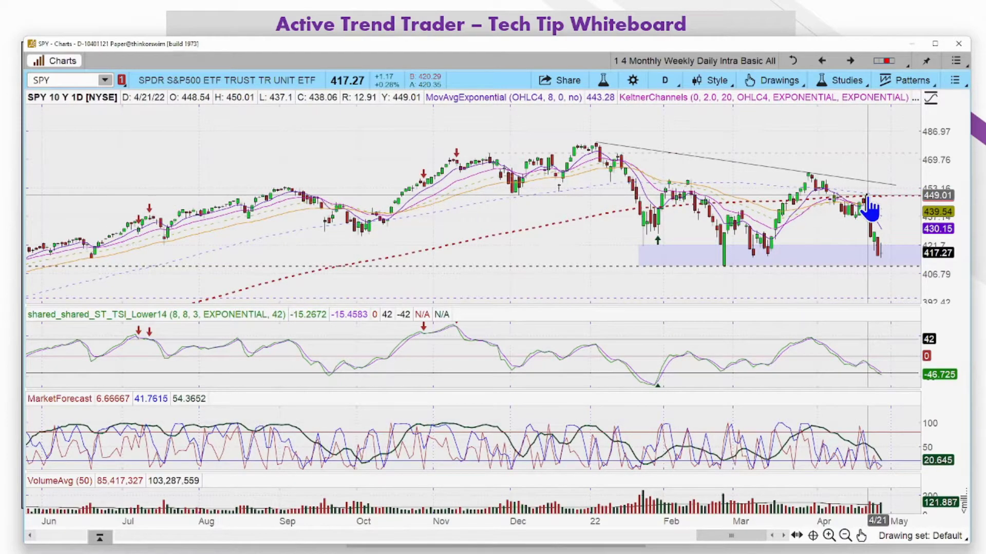
key(Escape)
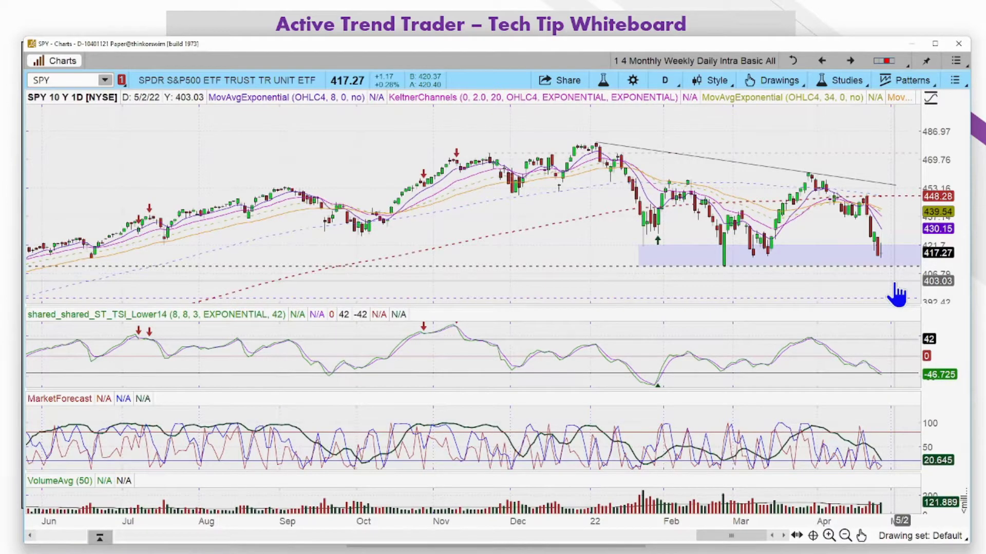
key(Escape)
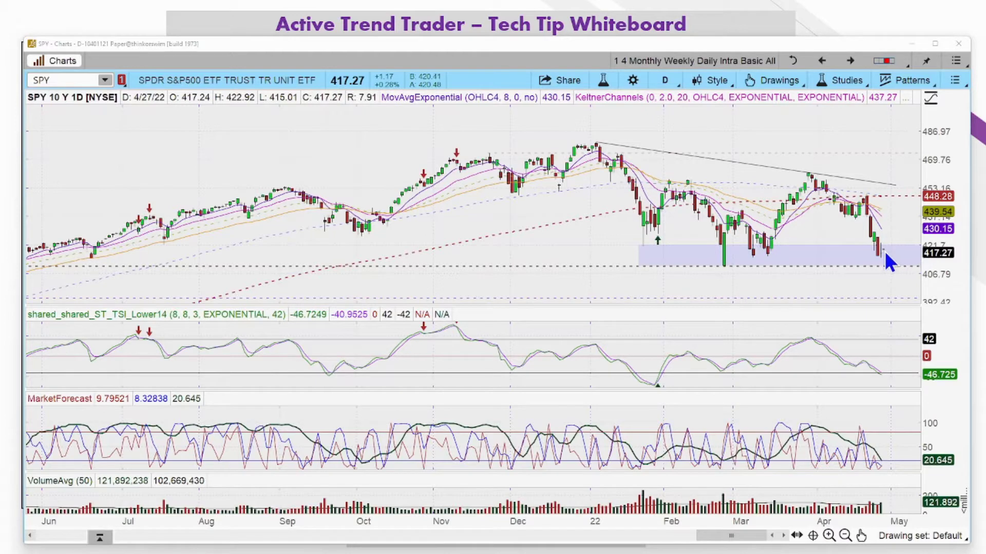
Draw a red upward arc past the last SPY daily candles and dismiss the chart menu.
drag(883, 254, 886, 238)
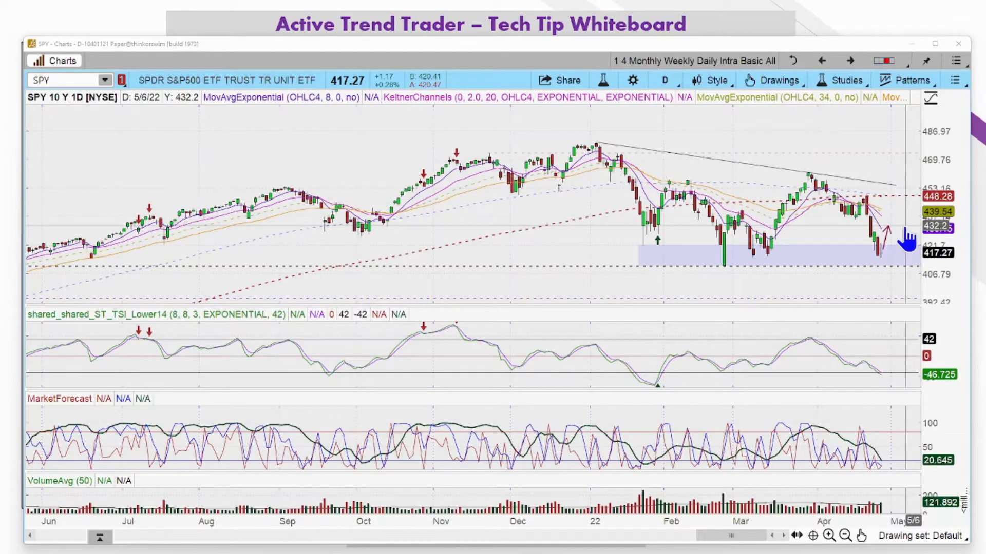
right_click(892, 242)
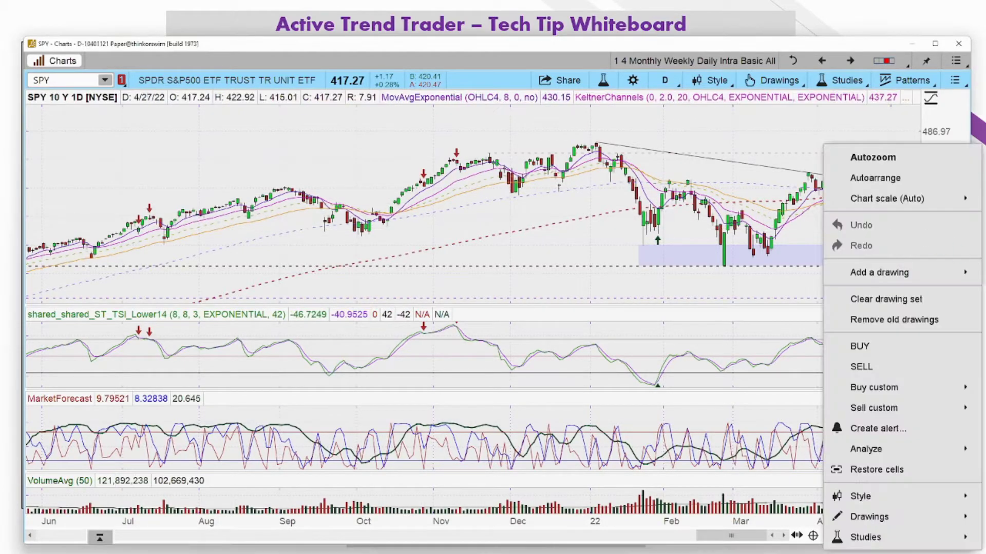
key(Escape)
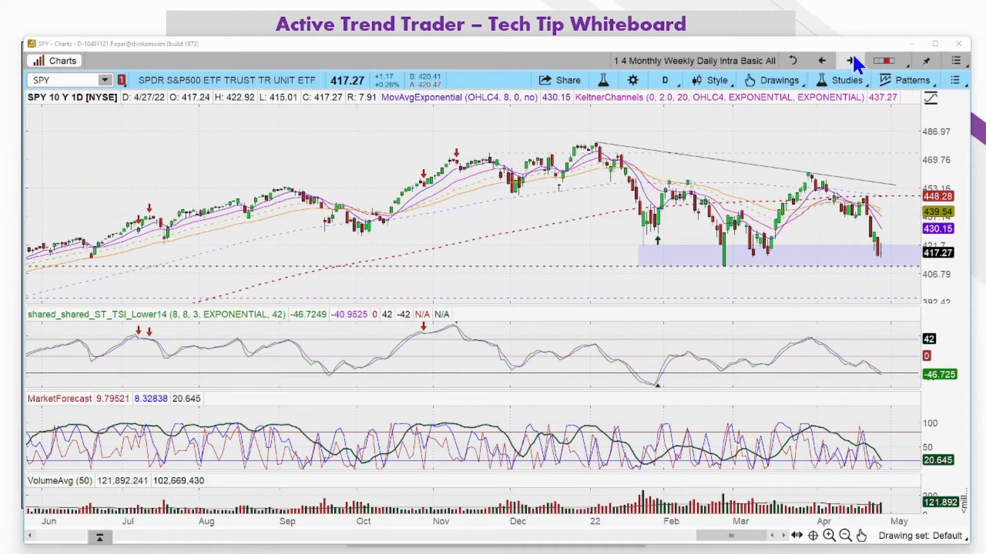
Step SPY back to the 20Y Monthly view and stretch the price axis to spread the candles.
click(822, 61)
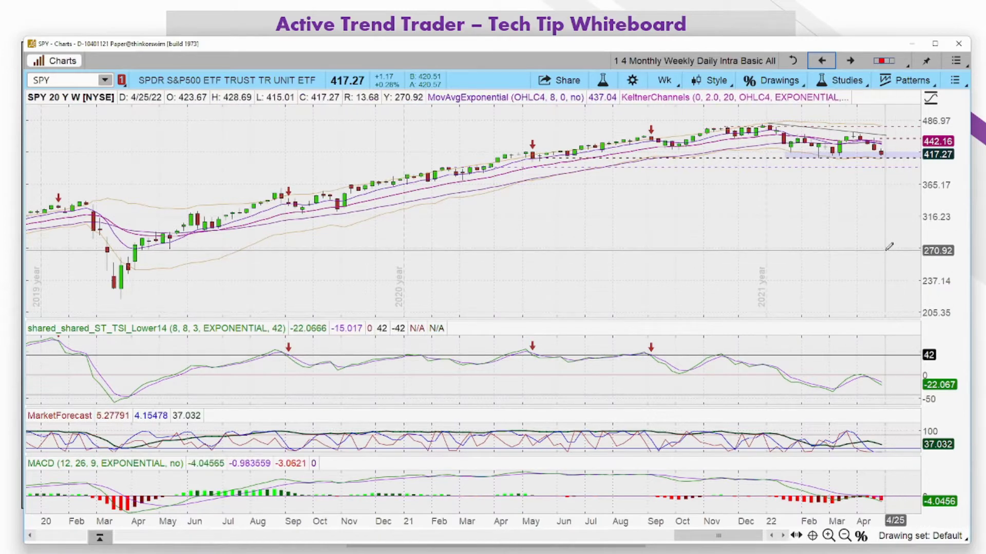
click(820, 61)
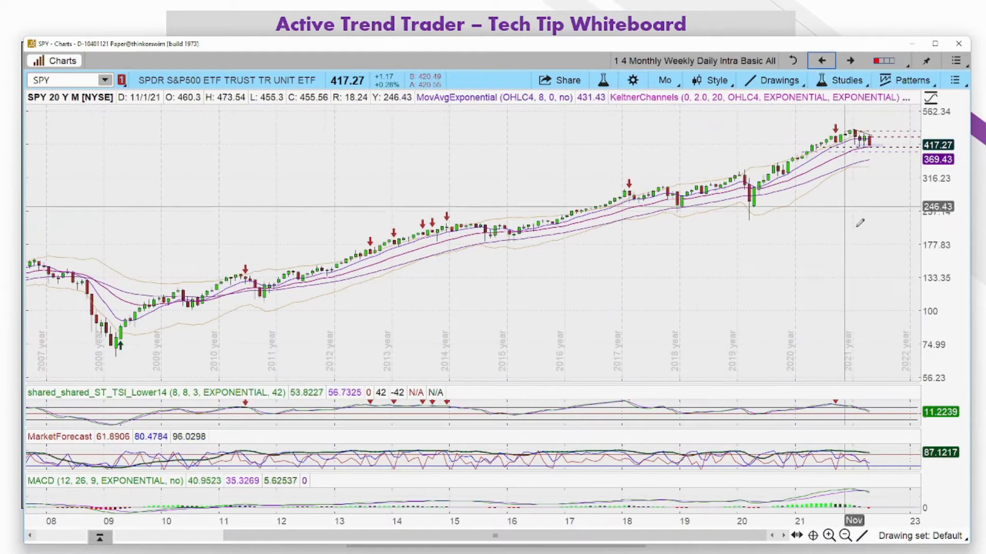
drag(957, 141, 959, 119)
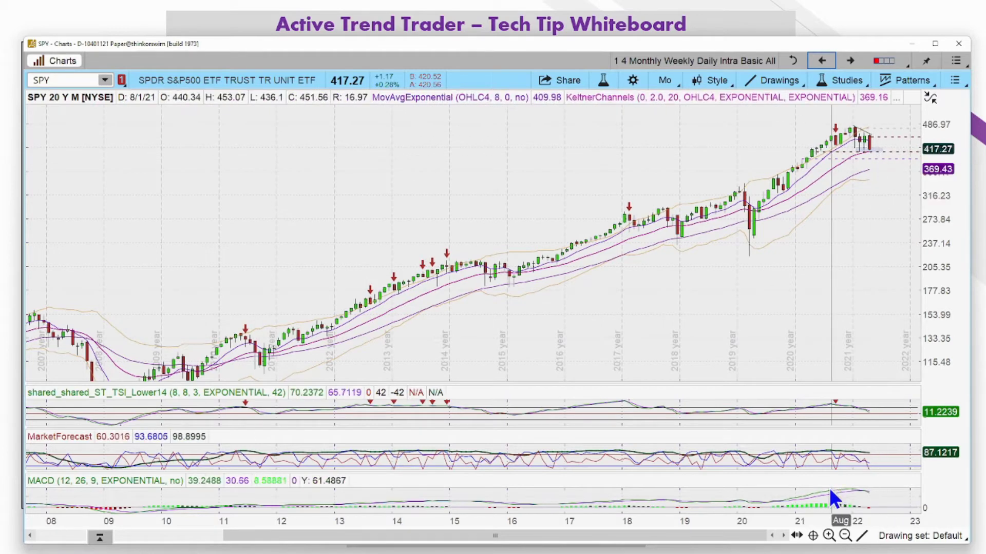
Draw a Price Change % measurement from the 410.3 level up to the 488.2 high.
click(864, 537)
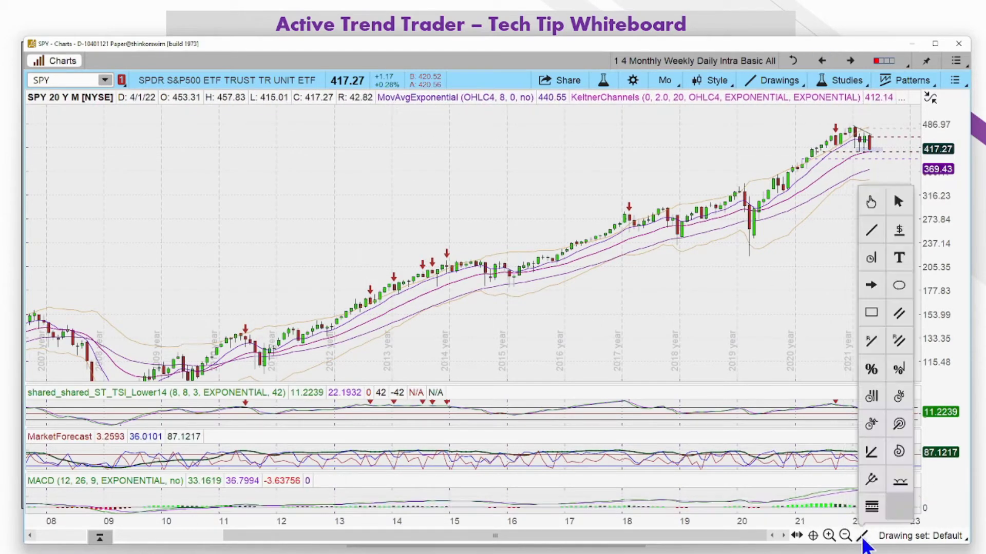
click(871, 365)
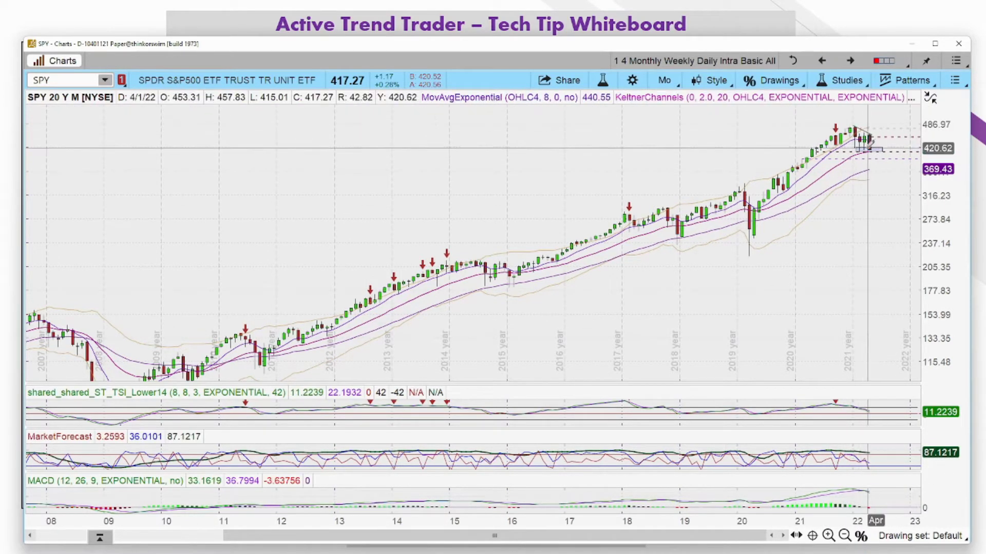
drag(859, 152, 856, 124)
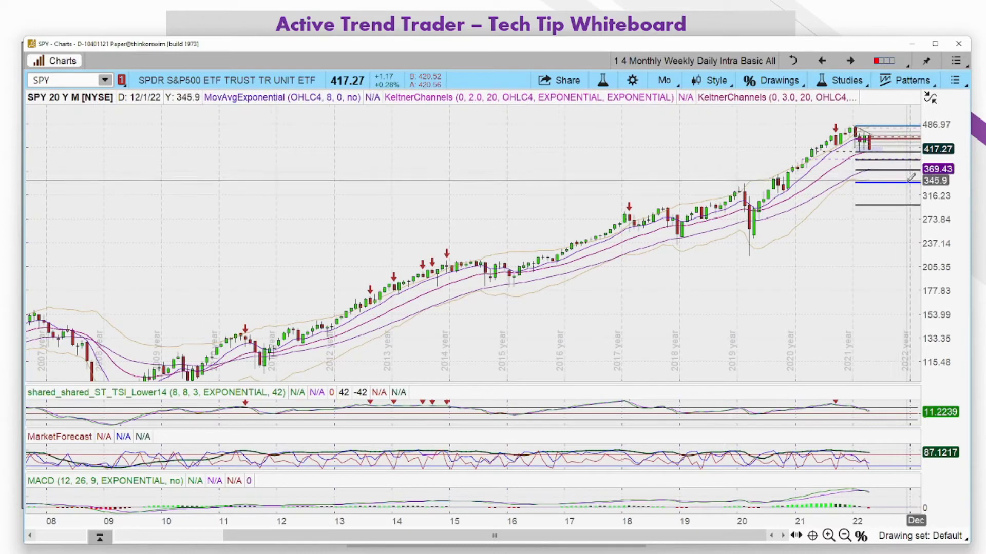
mouse_move(913, 179)
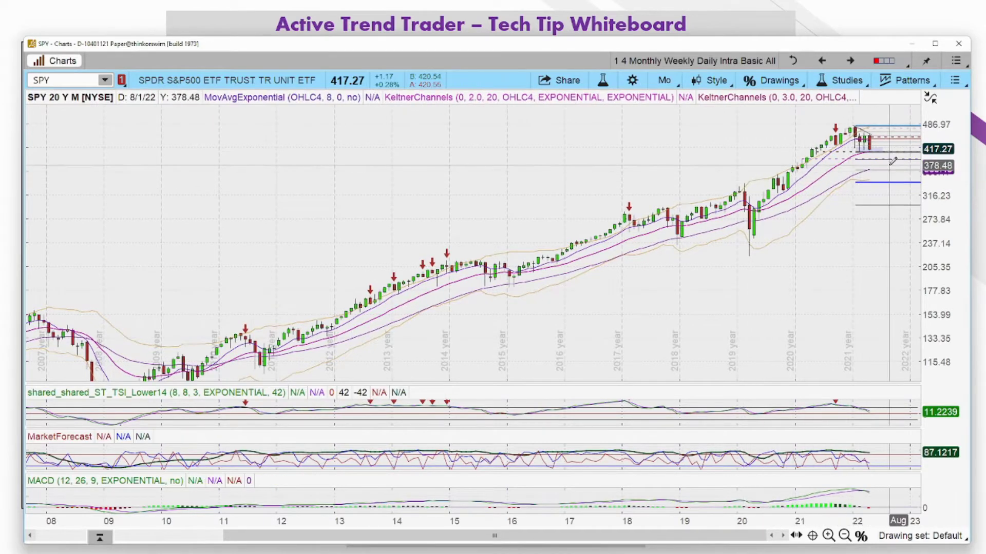
mouse_move(894, 166)
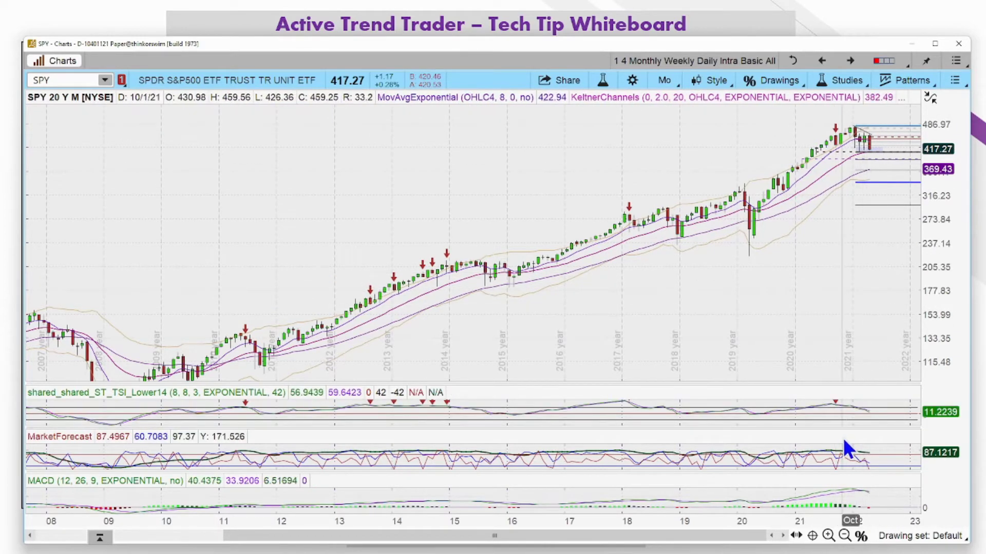
Enlarge the TSI, MarketForecast and MACD panels and set the price scale back to automatic.
drag(844, 384, 839, 327)
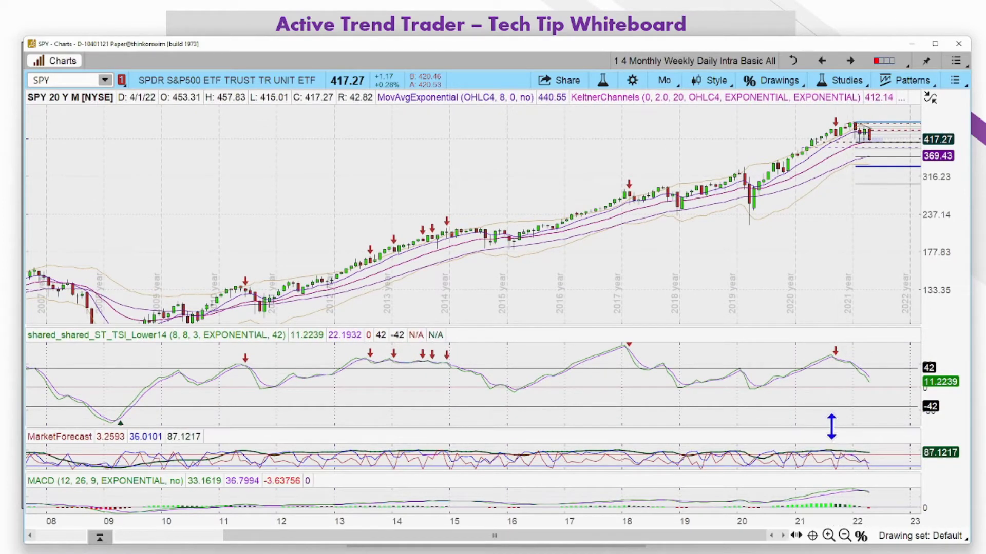
drag(825, 433, 825, 403)
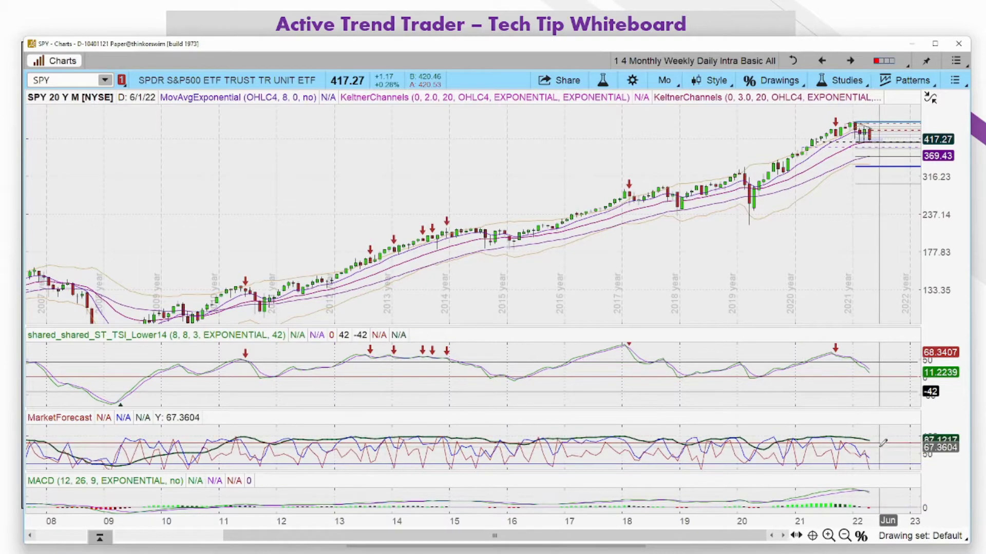
drag(869, 471, 869, 445)
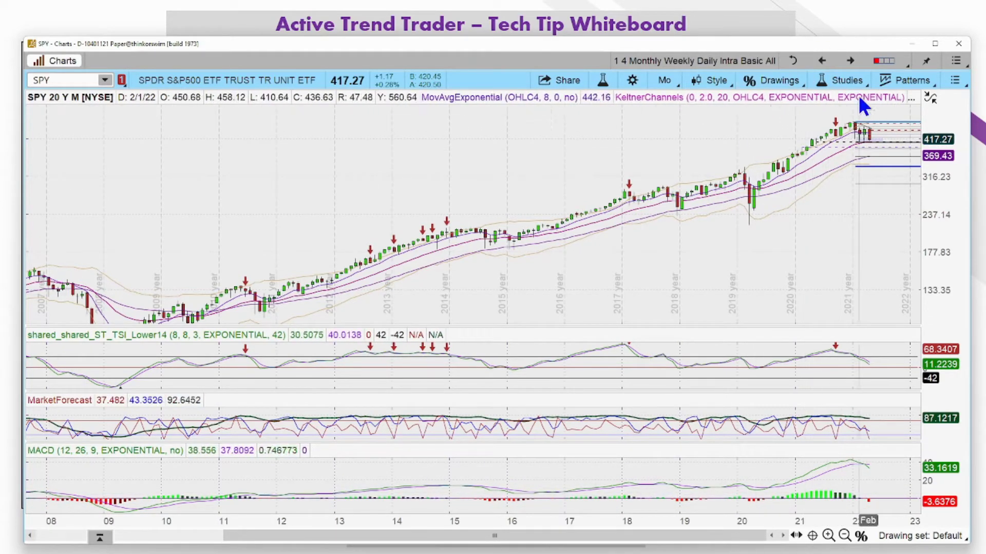
click(930, 99)
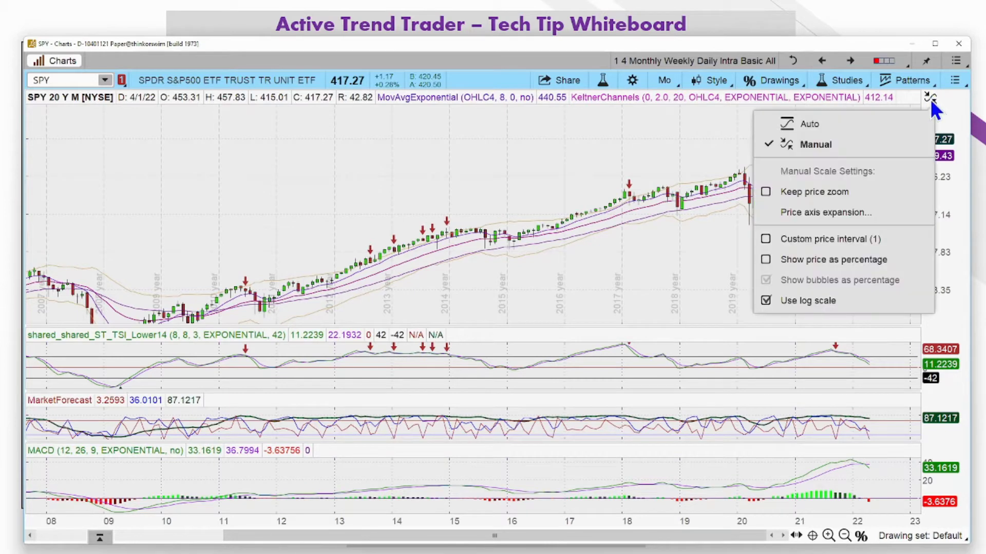
click(802, 126)
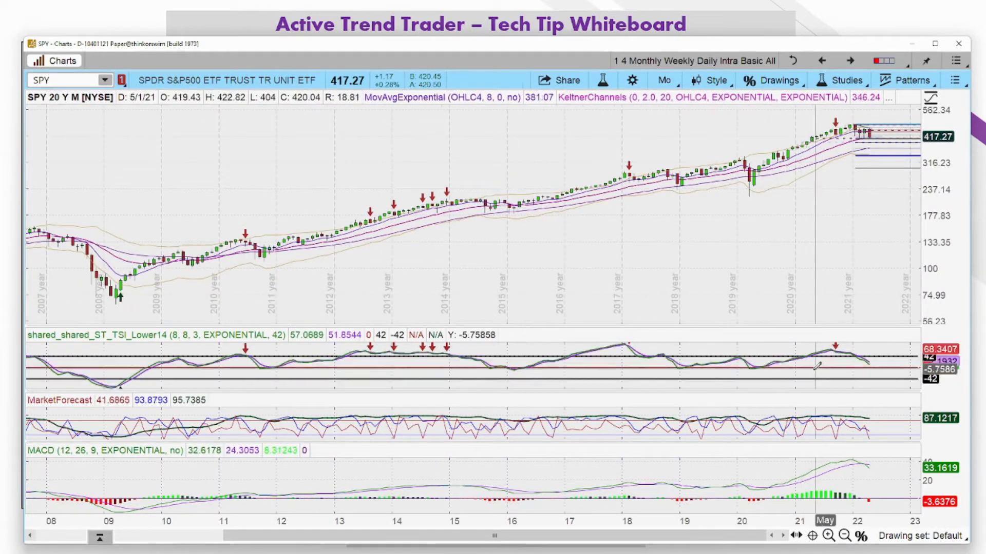
Scroll to 2002–2017 and mark the 2007 top with red arcs in price, TSI, MarketForecast and MACD panels.
drag(692, 537, 501, 544)
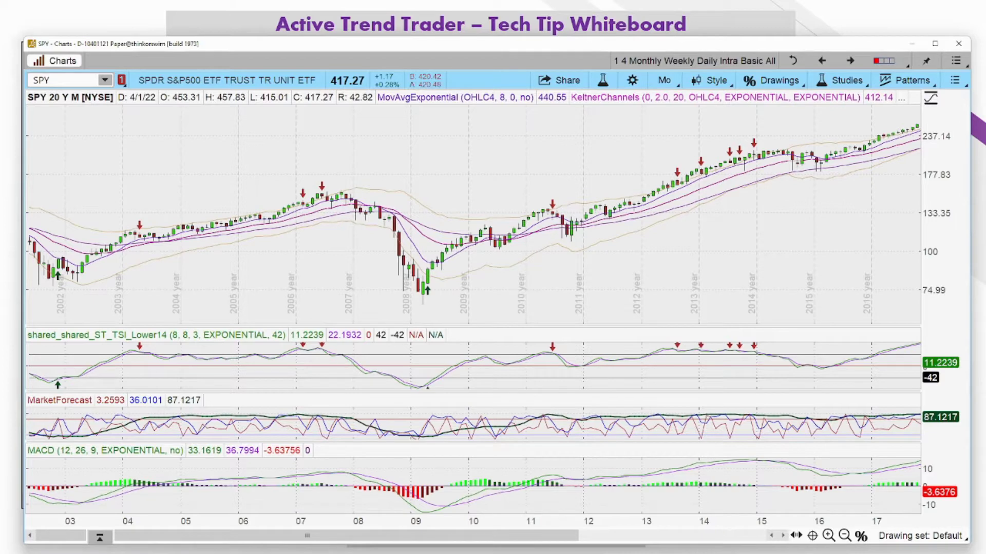
mouse_move(292, 191)
mouse_down()
mouse_move(324, 178)
mouse_move(363, 190)
mouse_up()
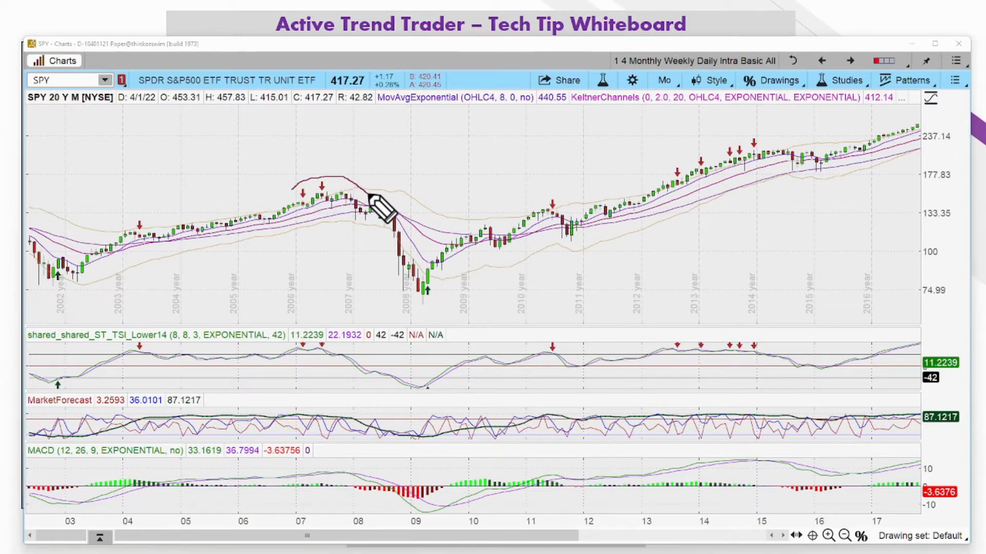
drag(361, 330, 346, 350)
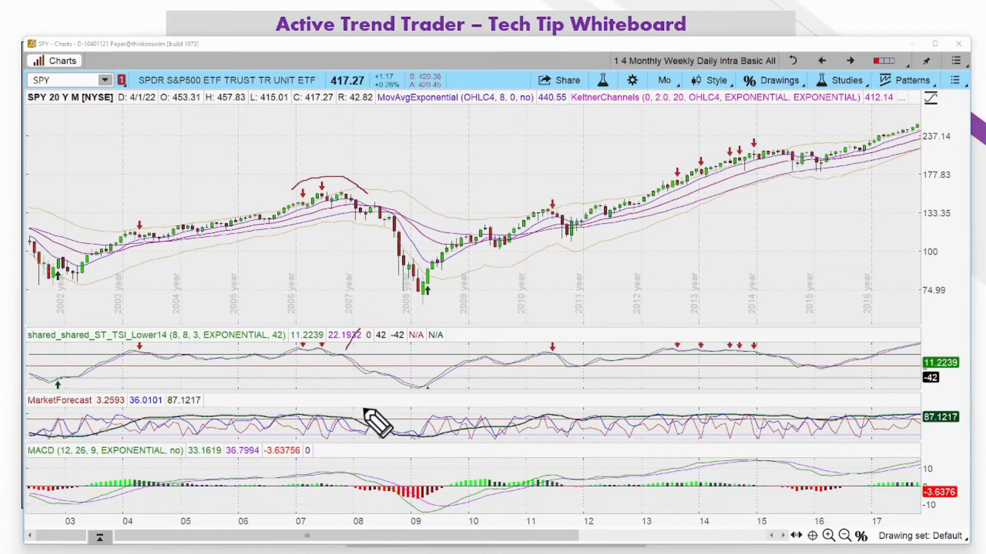
drag(363, 400, 355, 415)
drag(363, 456, 350, 472)
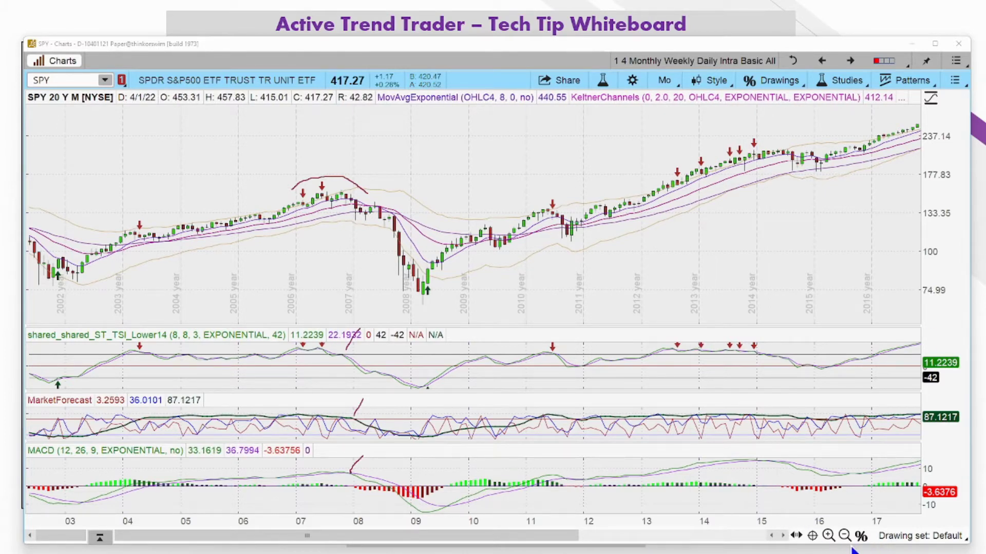
Measure the 2007–2009 drop (-57.4% over 517 days), scroll back to recent years, and clear pen marks.
click(860, 536)
click(878, 250)
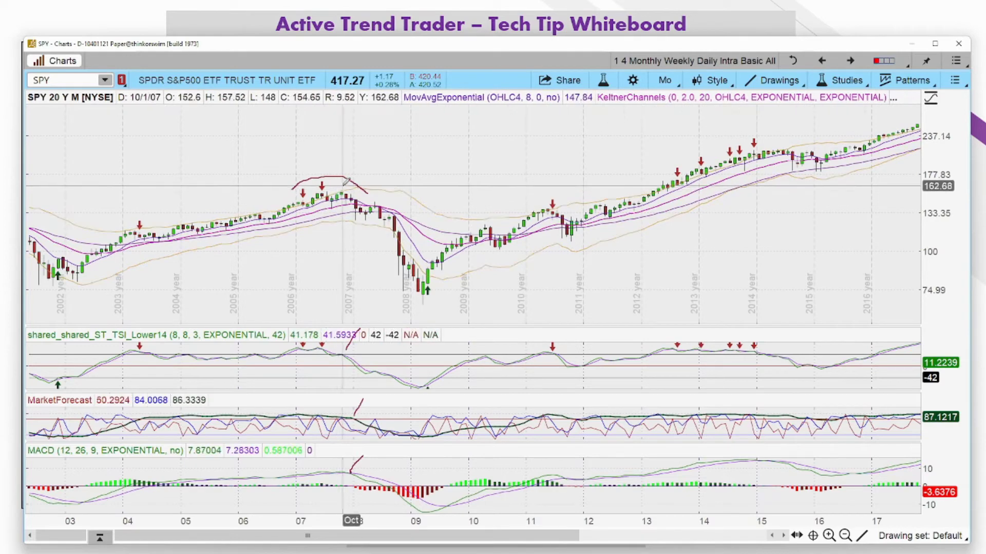
drag(341, 191, 423, 303)
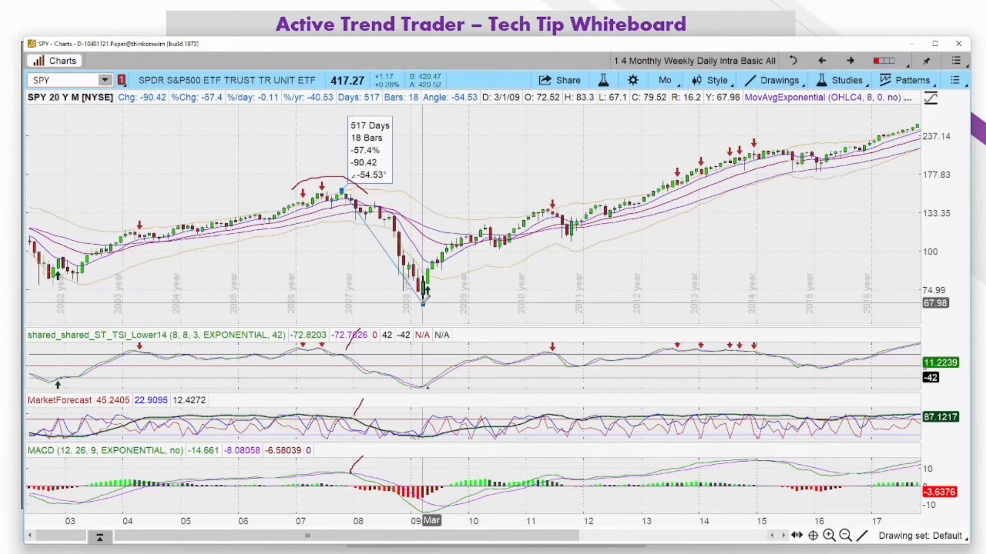
right_click(424, 307)
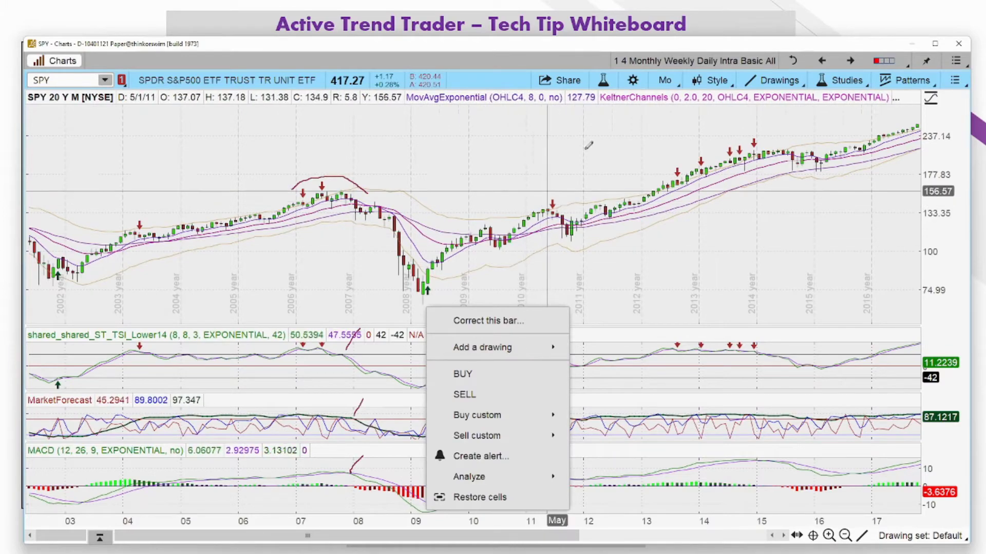
click(540, 109)
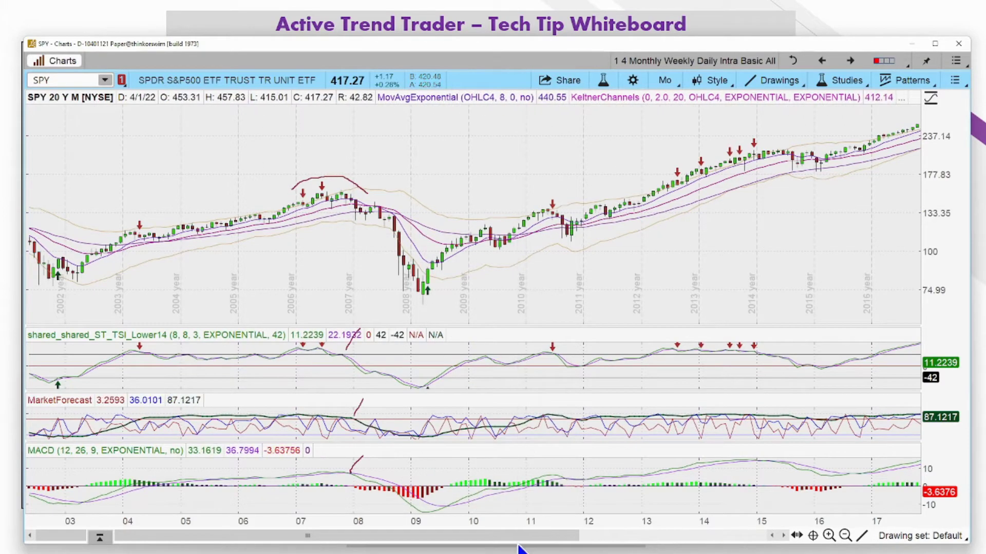
drag(518, 547, 745, 545)
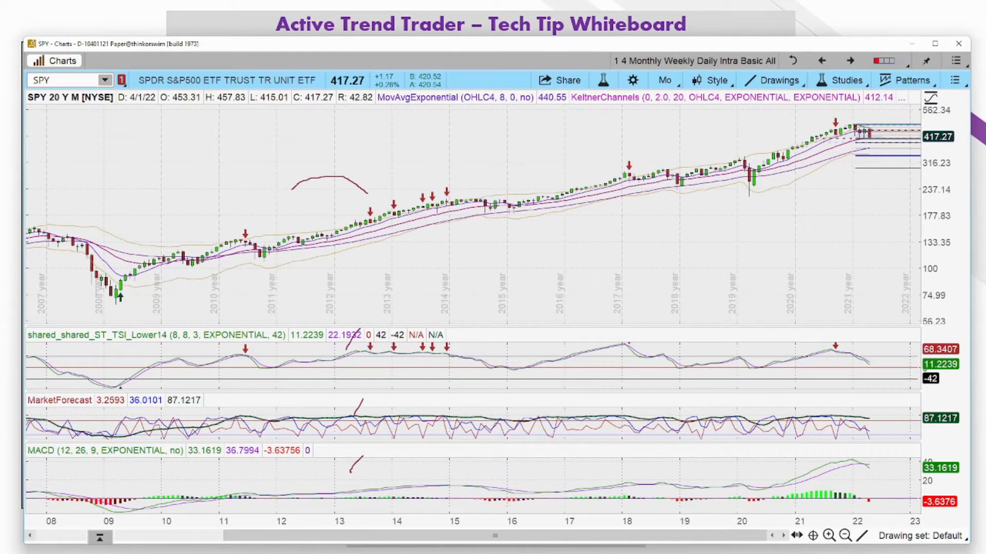
key(Escape)
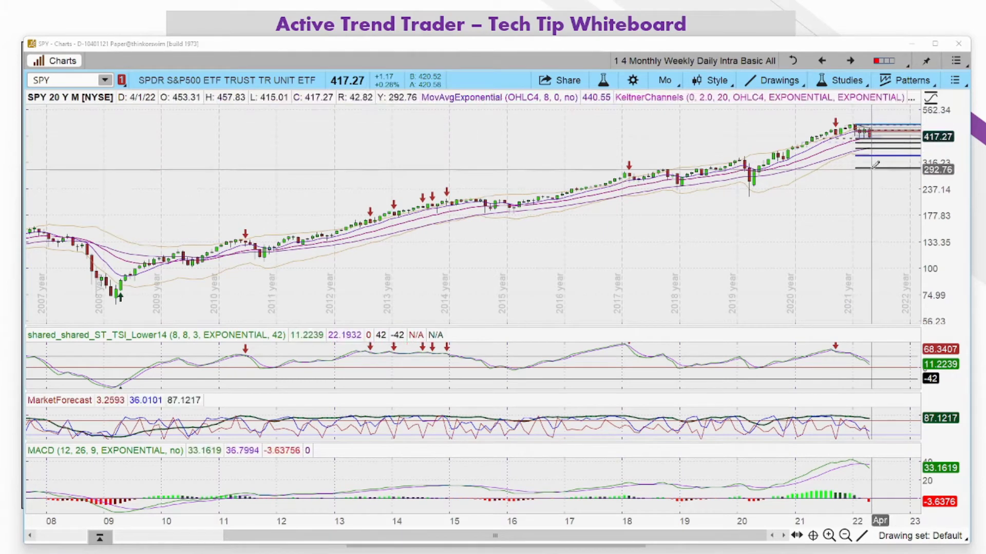
Remove the Fibonacci retracement and start a trendline measurement at the January 2022 high.
right_click(904, 162)
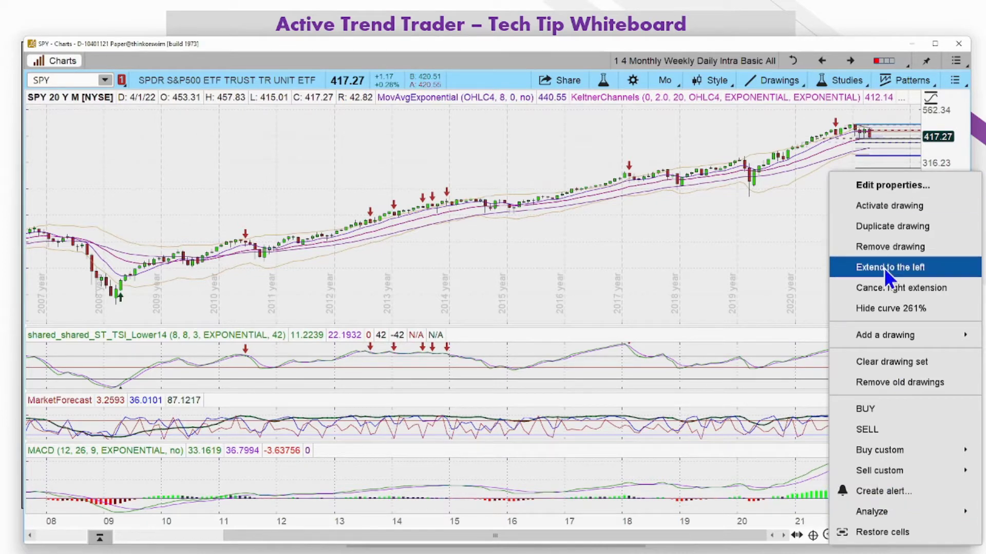
click(901, 246)
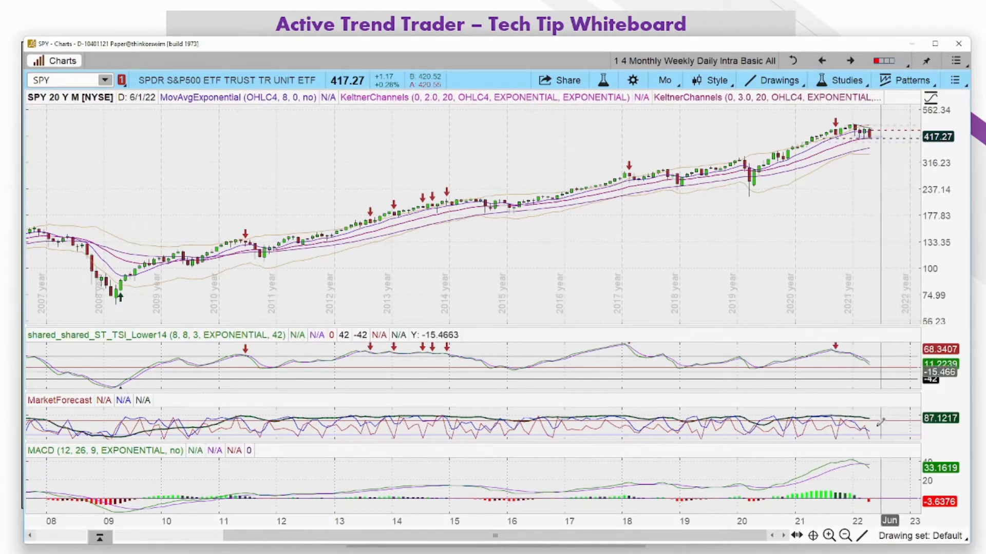
click(862, 537)
click(873, 230)
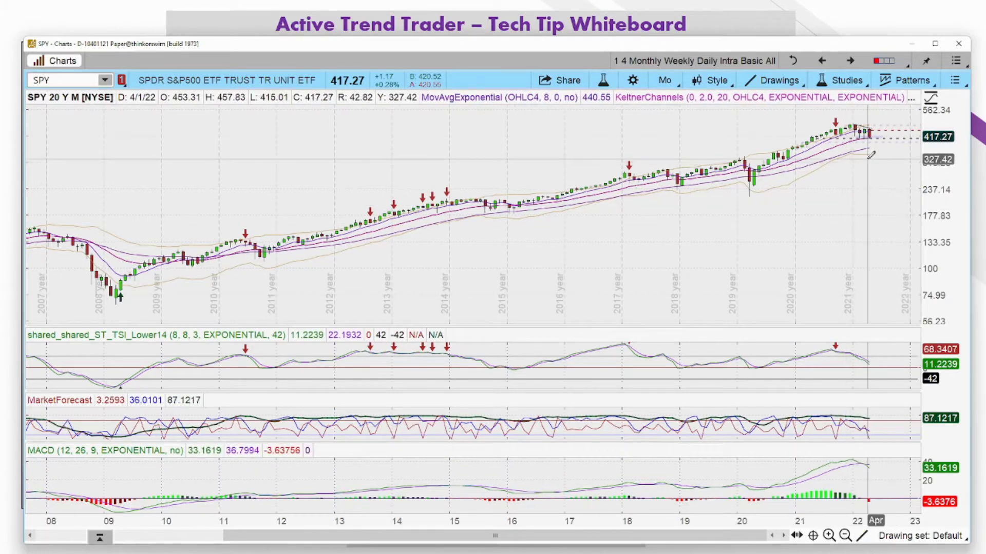
click(857, 118)
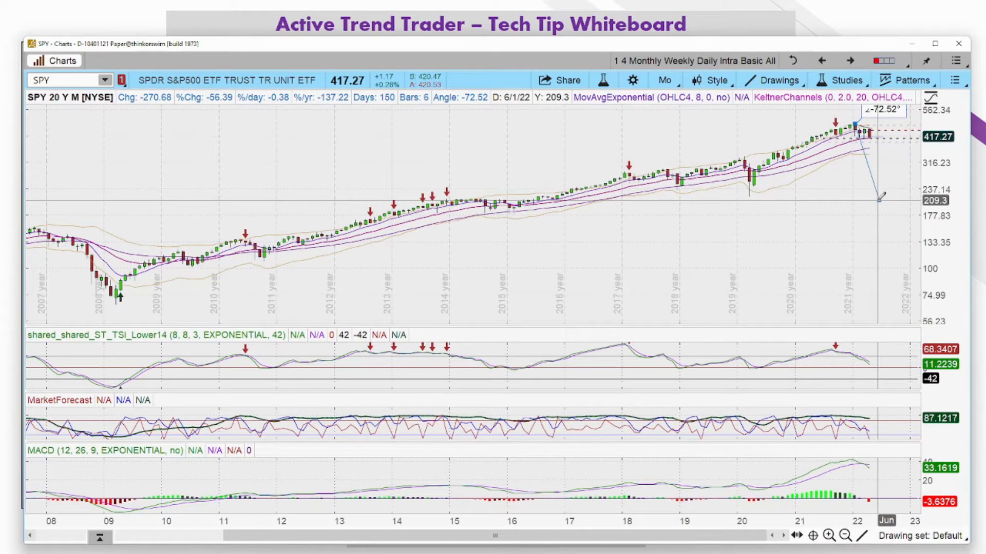
Cancel the unfinished SPY measuring line and close the chart menu.
right_click(878, 146)
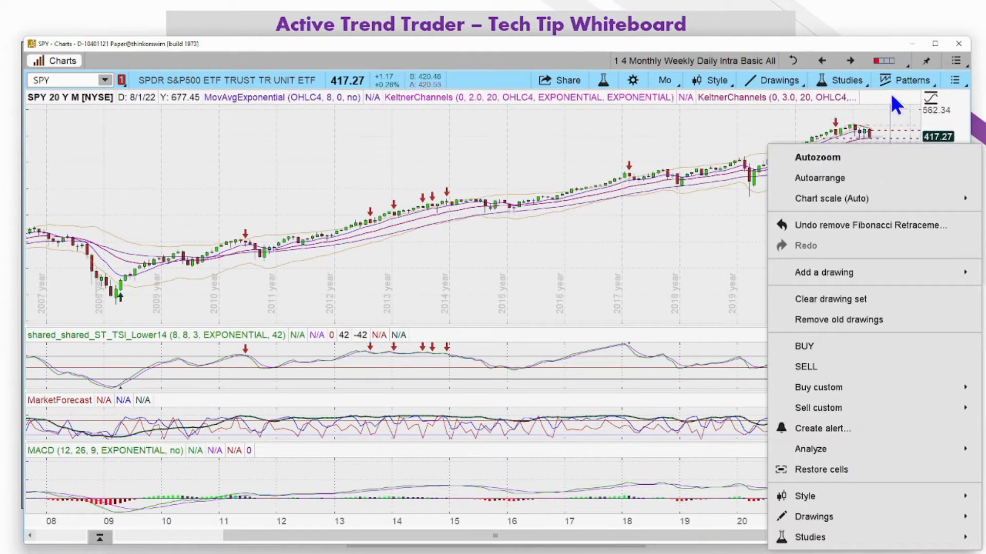
click(871, 42)
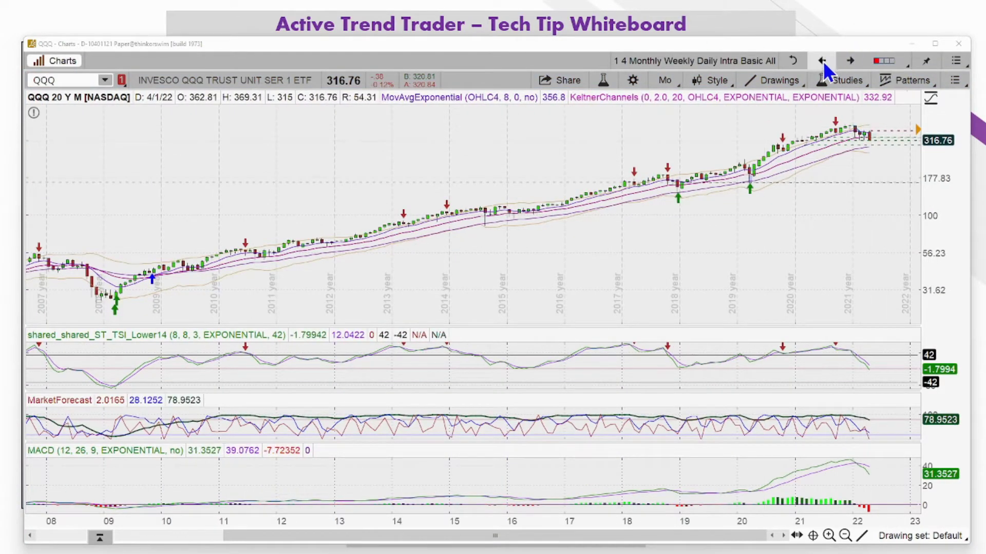
Step the QQQ chart from Monthly through Weekly to the 10-year Daily view.
click(849, 60)
click(849, 60)
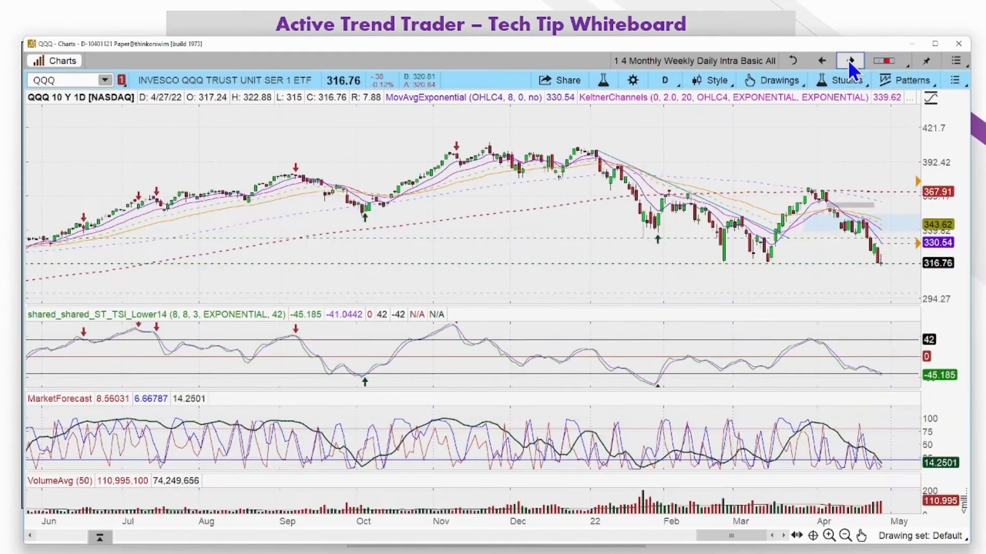